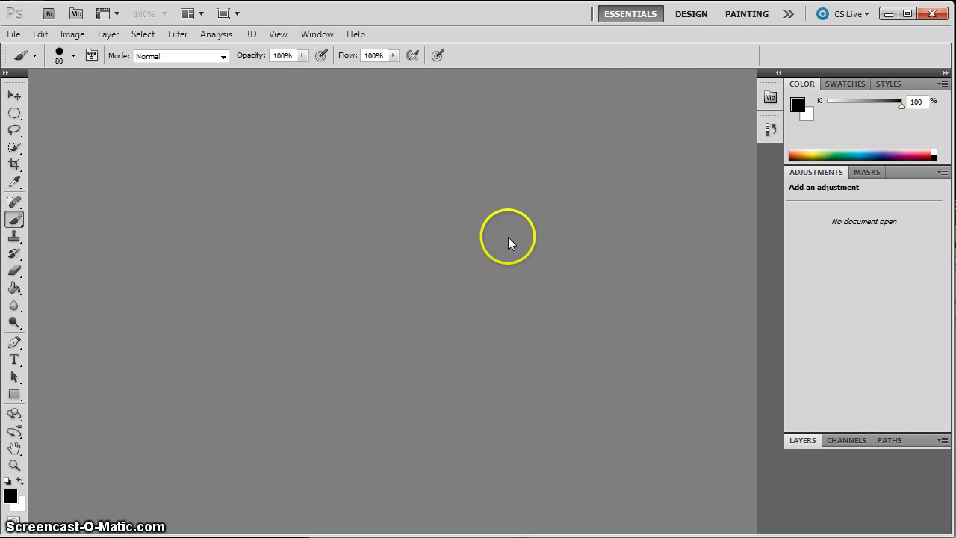
# Step: Try the Design and Painting workspaces, then return to Essentials
pyautogui.click(687, 15)
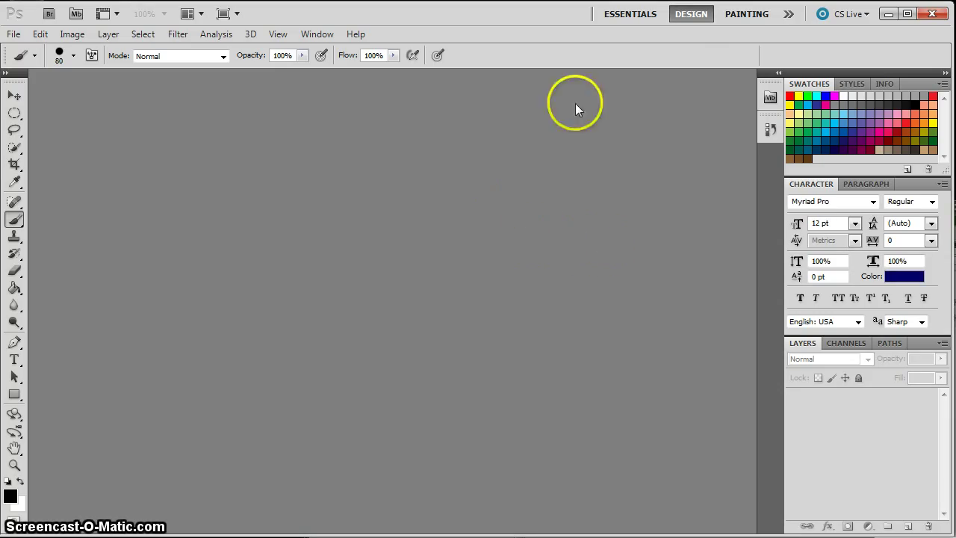
pyautogui.click(747, 16)
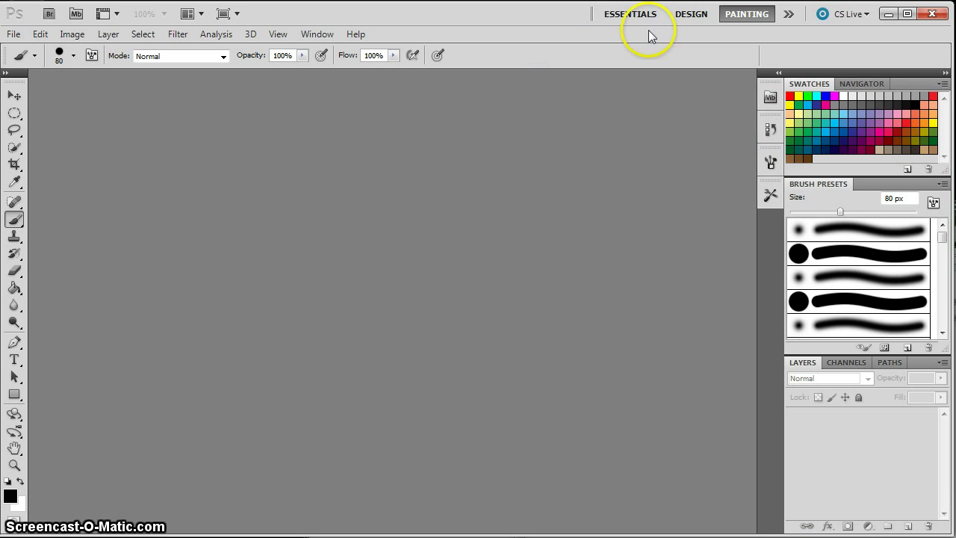
pyautogui.click(633, 17)
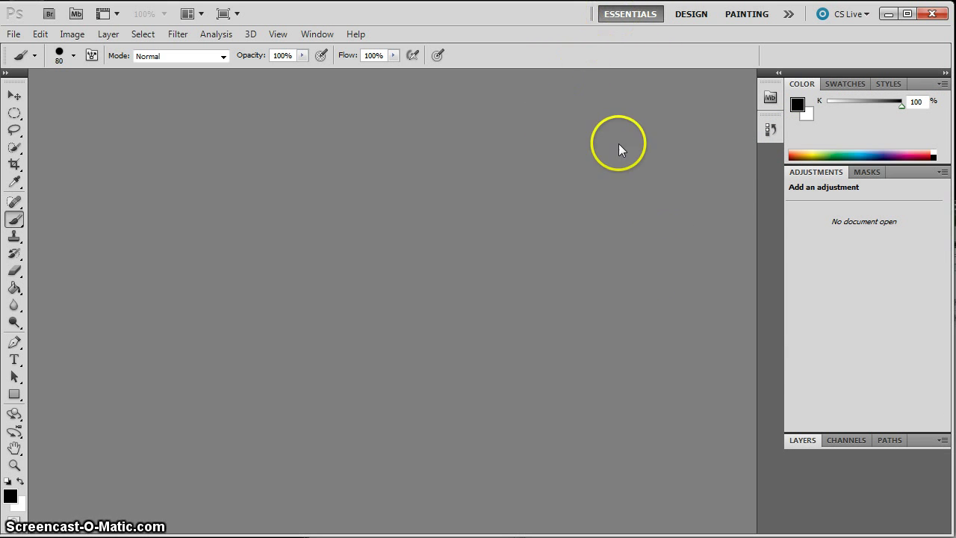
# Step: Float the Layers, History and Color panels, then reset the default Essentials layout
pyautogui.click(795, 442)
pyautogui.moveTo(807, 189); pyautogui.dragTo(640, 192)
pyautogui.click(770, 127)
pyautogui.moveTo(620, 121); pyautogui.dragTo(75, 378)
pyautogui.moveTo(821, 82); pyautogui.dragTo(66, 83)
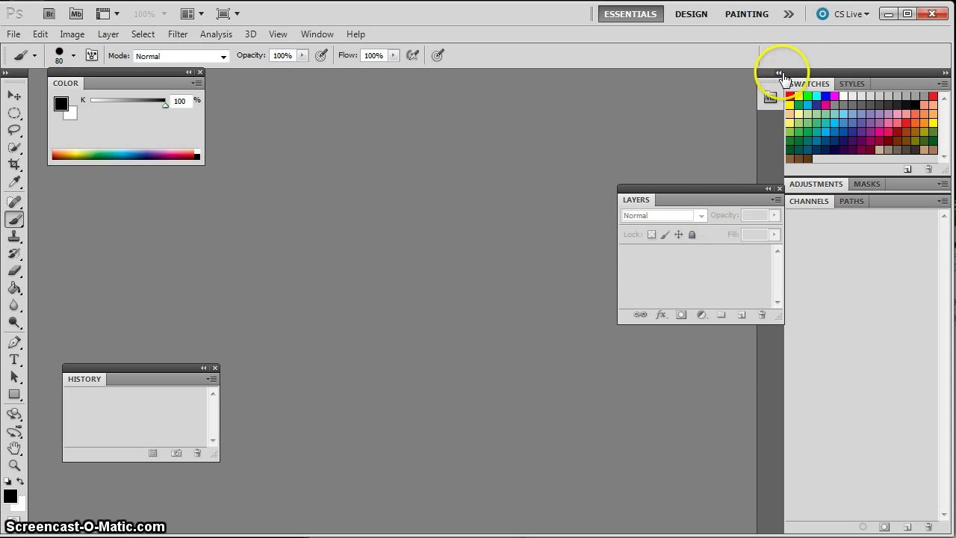
pyautogui.click(788, 14)
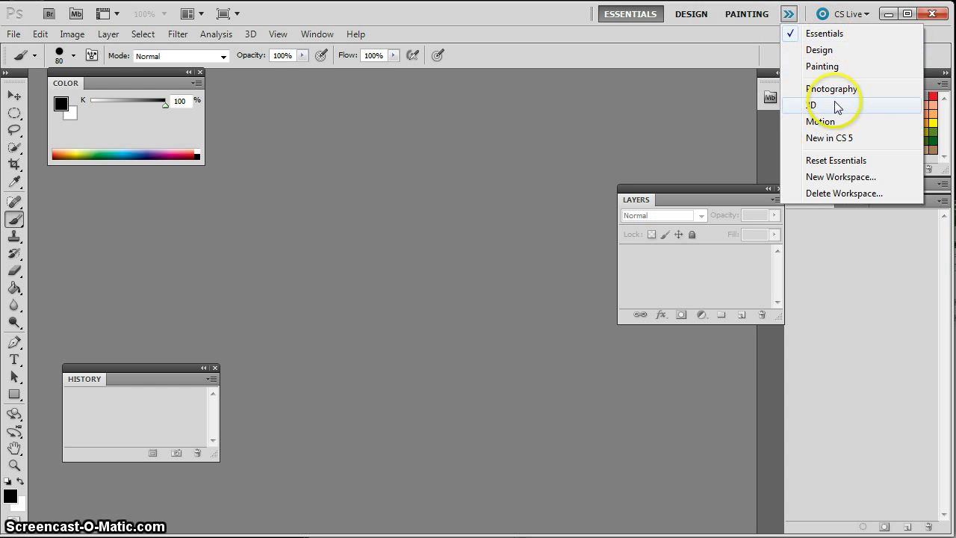
pyautogui.click(848, 163)
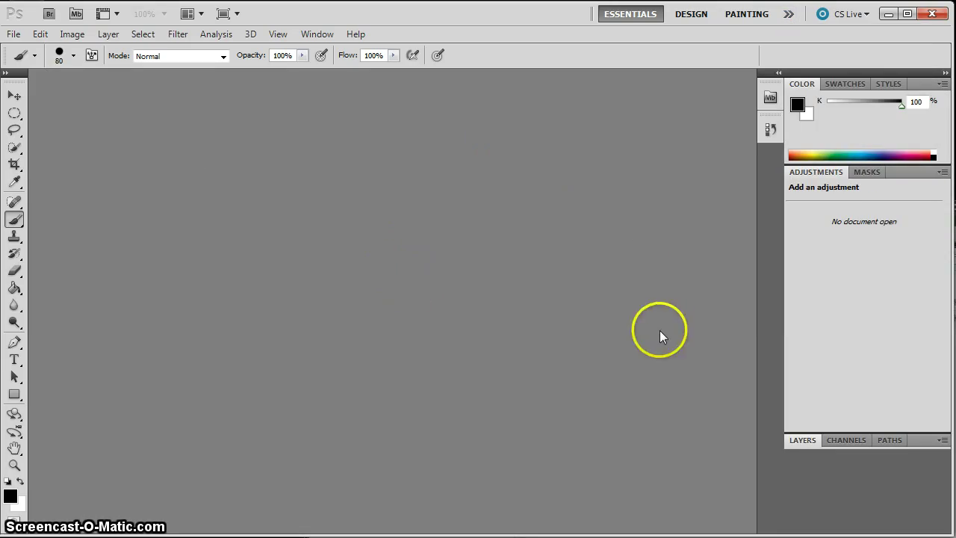
# Step: Create a new white document 14 × 11 inches at 200 pixels/inch
pyautogui.click(13, 37)
pyautogui.click(27, 52)
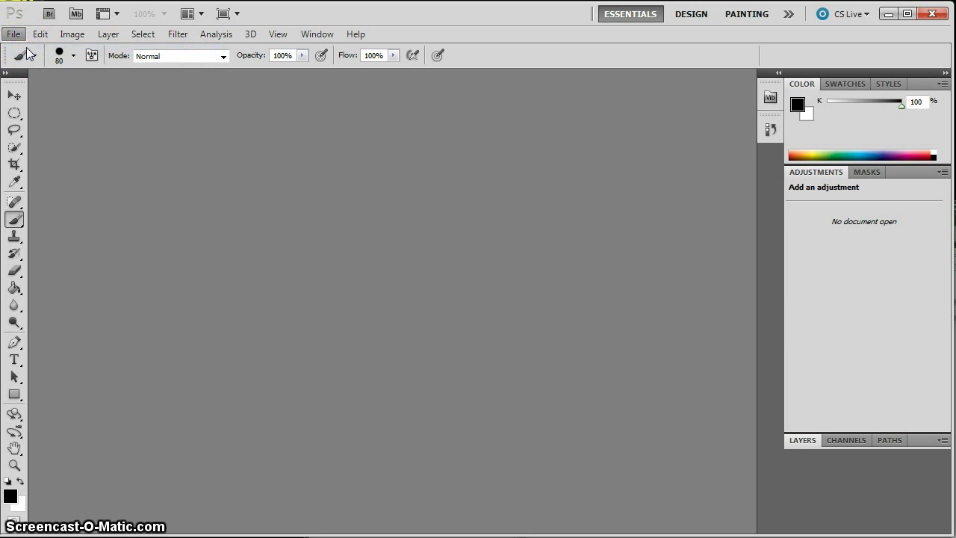
pyautogui.click(569, 344)
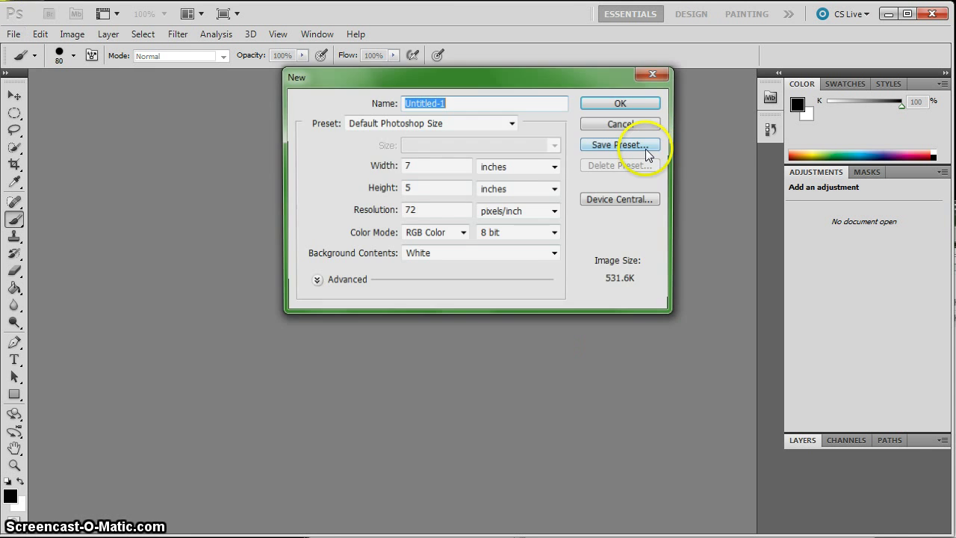
pyautogui.moveTo(495, 75); pyautogui.dragTo(499, 178)
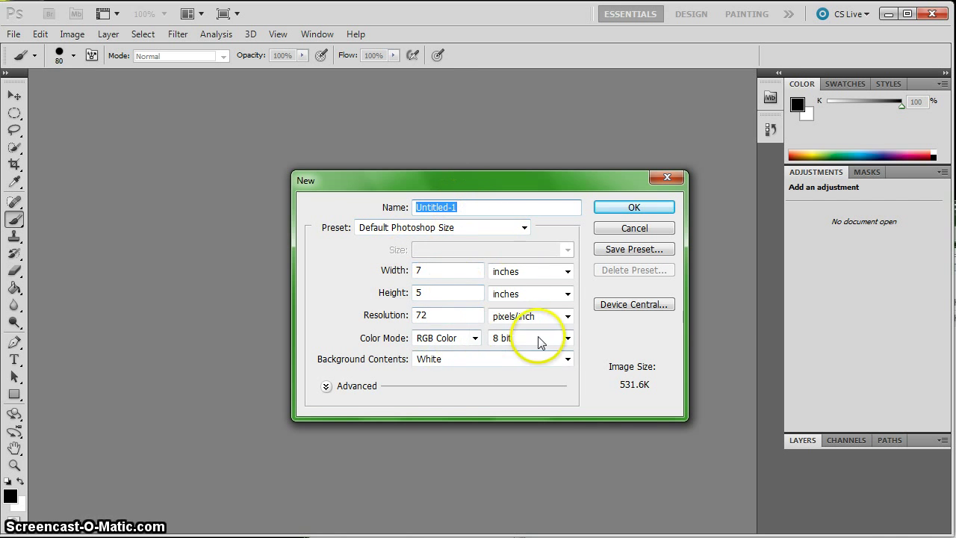
pyautogui.click(383, 271)
pyautogui.write('14')
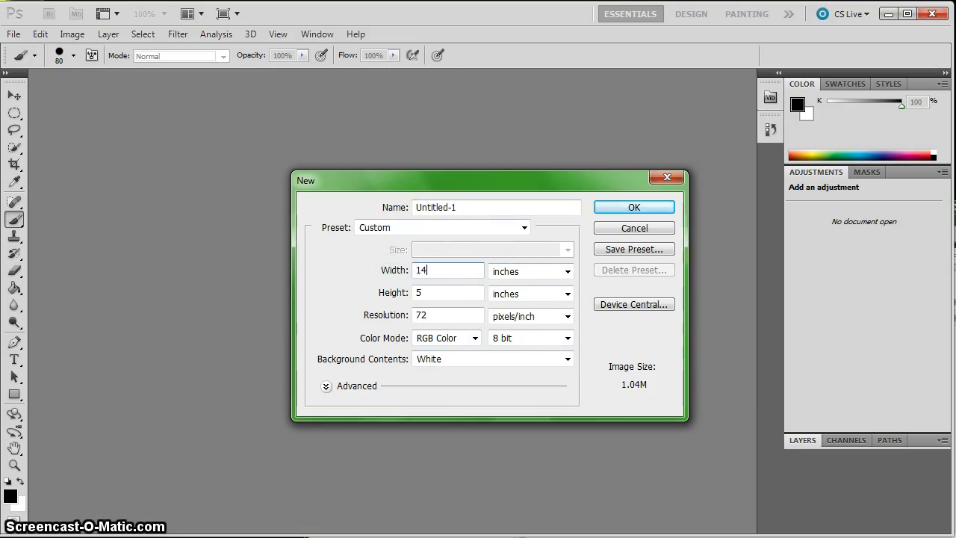
pyautogui.press('Tab')
pyautogui.press('Tab')
pyautogui.write('11')
pyautogui.click(399, 324)
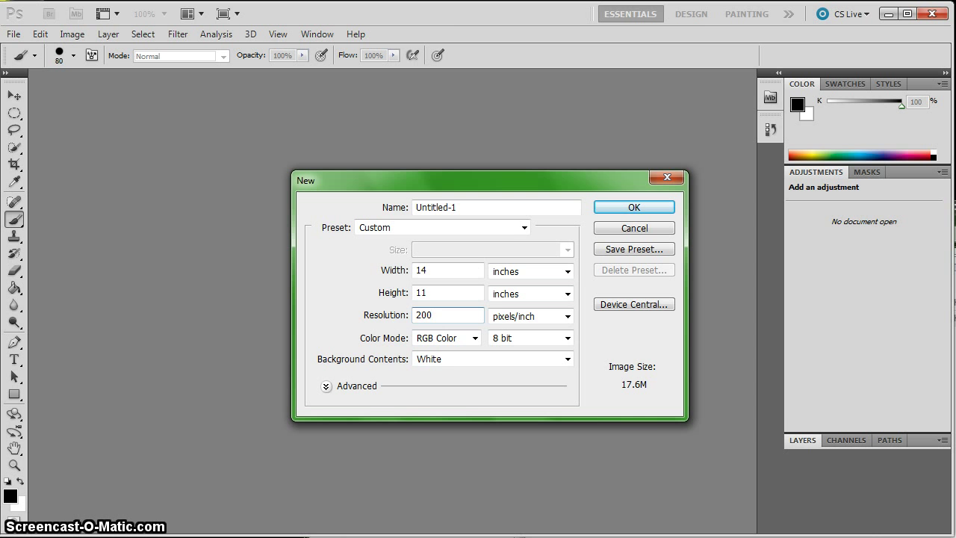
pyautogui.press('Return')
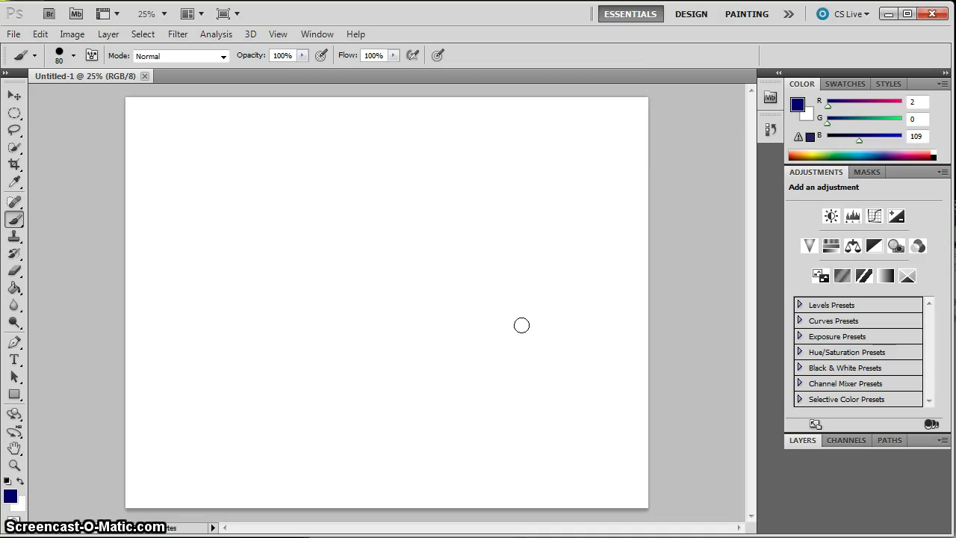
pyautogui.hotkey('ctrl', '-')
pyautogui.hotkey('ctrl', '-')
pyautogui.hotkey('ctrl', '-')
pyautogui.hotkey('ctrl', '-')
pyautogui.hotkey('ctrl', '-')
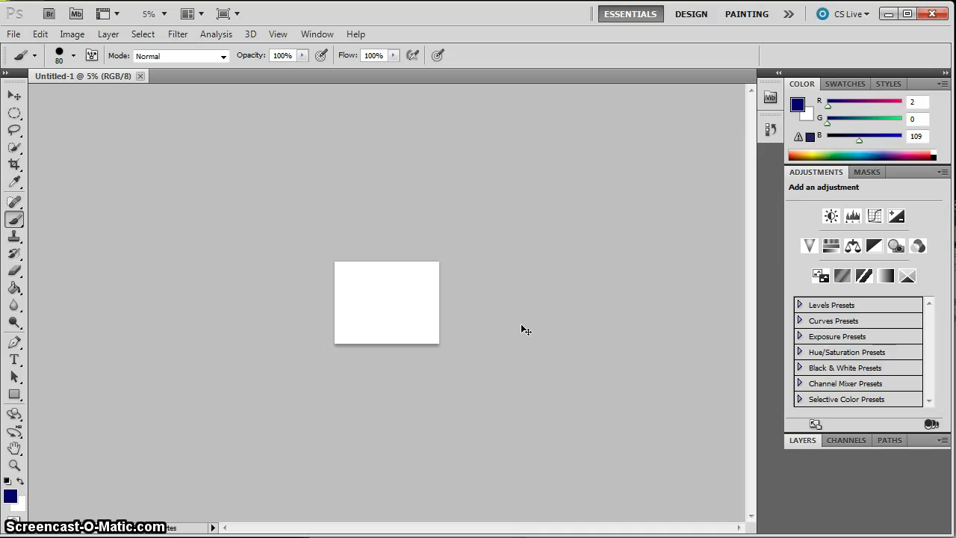
pyautogui.hotkey('ctrl', '-')
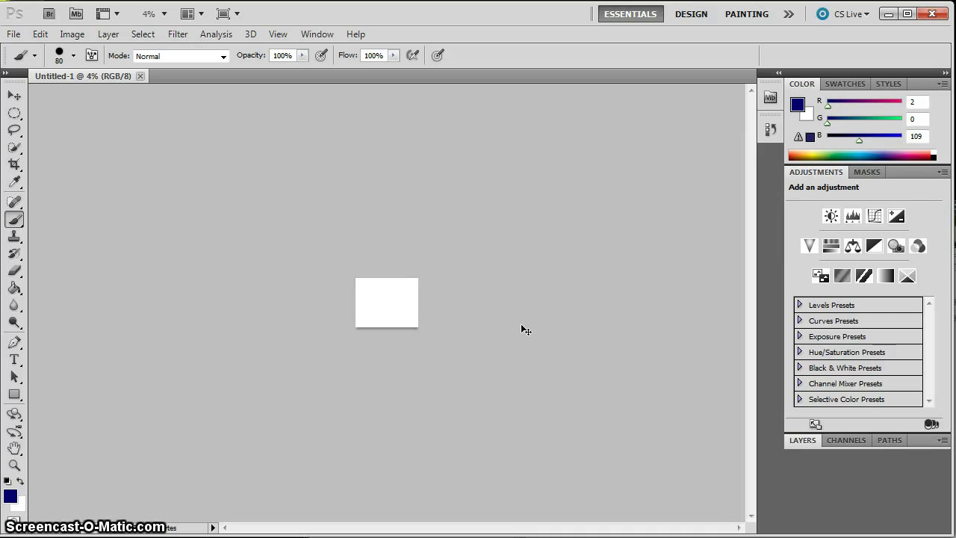
pyautogui.hotkey('ctrl', '+')
pyautogui.hotkey('ctrl', '+')
pyautogui.hotkey('ctrl', '+')
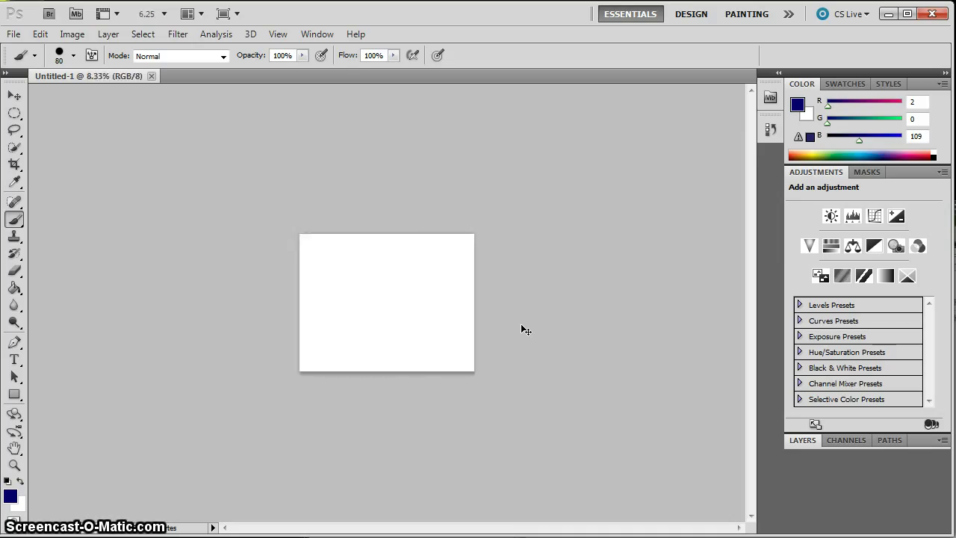
pyautogui.hotkey('ctrl', '+')
pyautogui.hotkey('ctrl', '+')
pyautogui.hotkey('ctrl', '+')
pyautogui.hotkey('ctrl', '+')
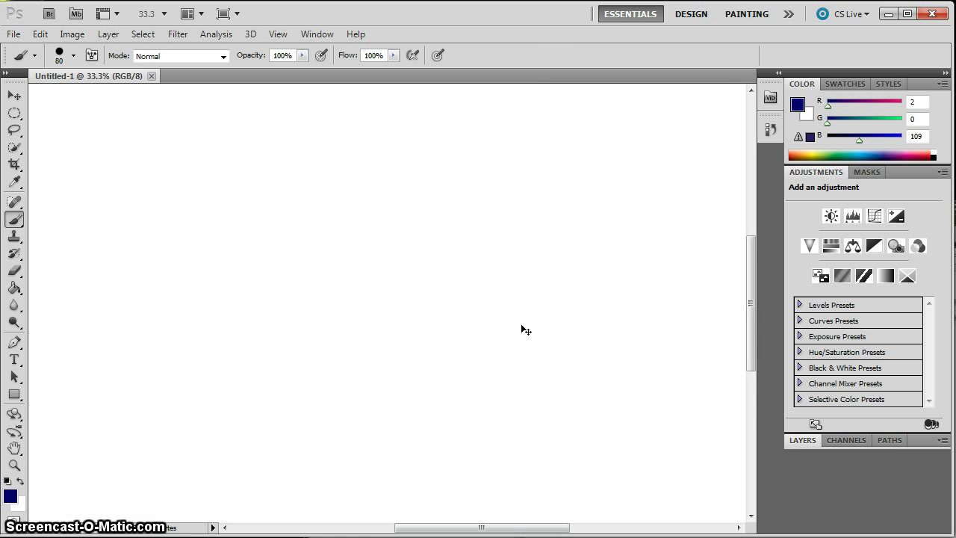
pyautogui.hotkey('ctrl', '+')
pyautogui.hotkey('ctrl', '0')
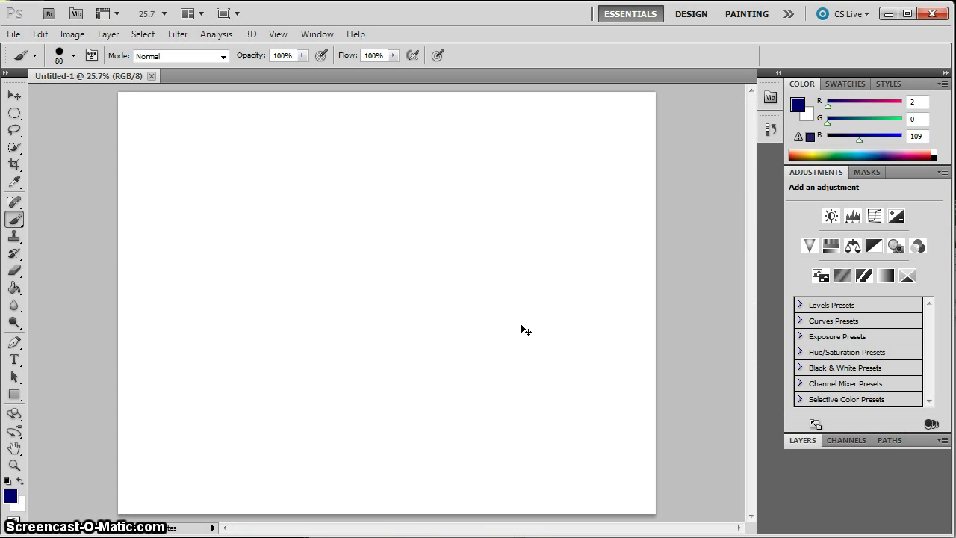
pyautogui.hotkey('ctrl', '+')
pyautogui.hotkey('ctrl', '+')
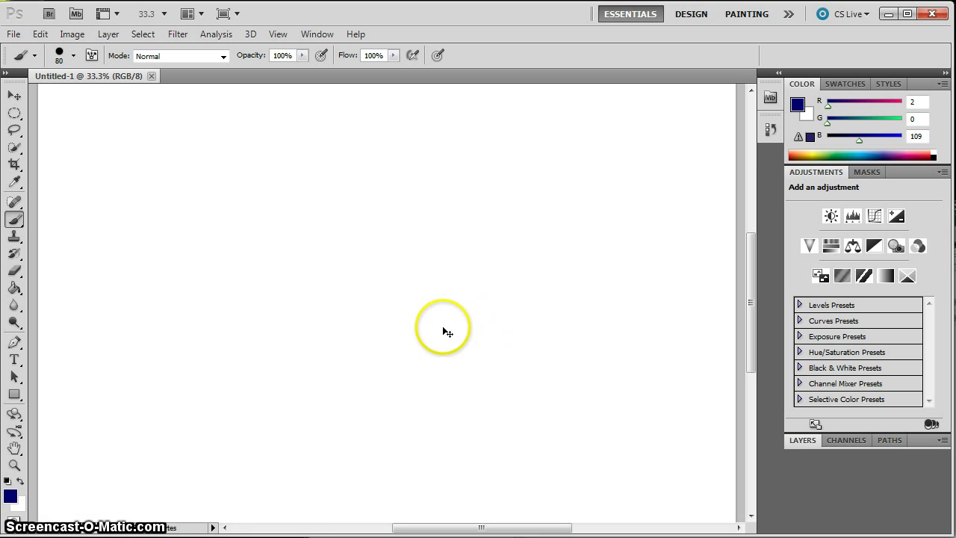
pyautogui.moveTo(232, 251); pyautogui.dragTo(460, 290)
pyautogui.hotkey('ctrl', '0')
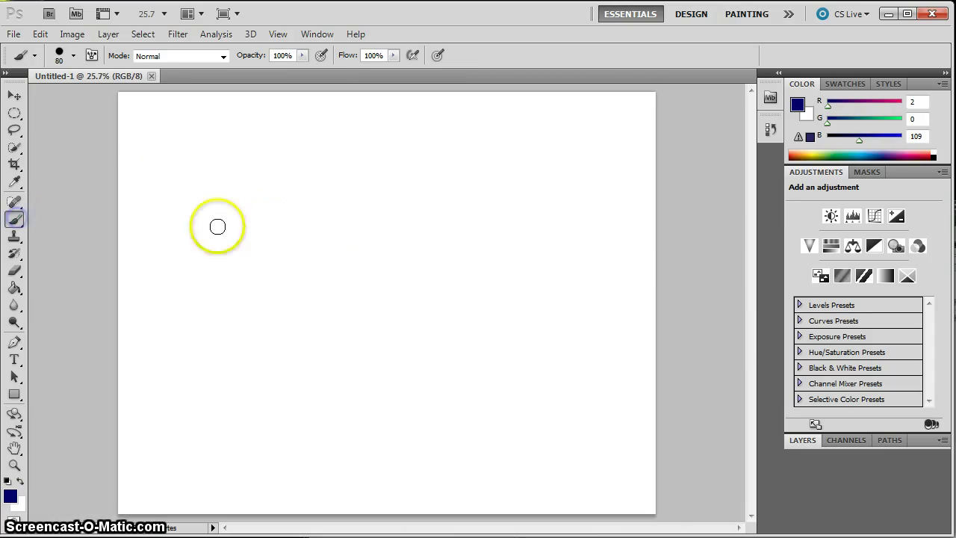
# Step: Paint eleven curved navy freehand strokes scattered across the canvas
pyautogui.moveTo(217, 226); pyautogui.dragTo(314, 343)
pyautogui.moveTo(306, 268)
pyautogui.mouseDown()
pyautogui.moveTo(457, 267)
pyautogui.moveTo(452, 366)
pyautogui.mouseUp()
pyautogui.moveTo(376, 328); pyautogui.dragTo(422, 441)
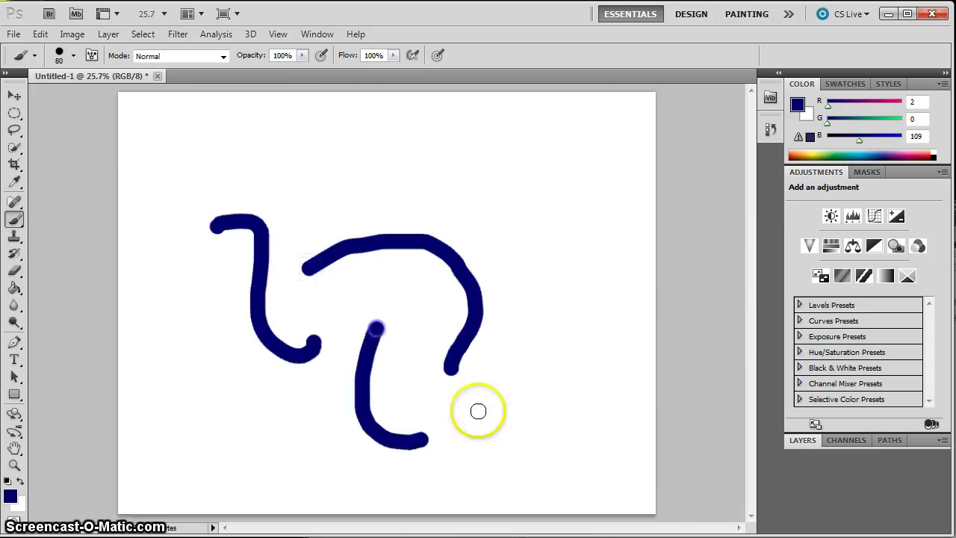
pyautogui.moveTo(490, 405)
pyautogui.mouseDown()
pyautogui.moveTo(510, 395)
pyautogui.moveTo(538, 217)
pyautogui.mouseUp()
pyautogui.moveTo(407, 198); pyautogui.dragTo(455, 125)
pyautogui.moveTo(570, 148); pyautogui.dragTo(624, 256)
pyautogui.moveTo(336, 195); pyautogui.dragTo(201, 147)
pyautogui.moveTo(197, 337); pyautogui.dragTo(232, 457)
pyautogui.moveTo(296, 414); pyautogui.dragTo(394, 490)
pyautogui.moveTo(491, 456)
pyautogui.mouseDown()
pyautogui.moveTo(535, 474)
pyautogui.moveTo(569, 454)
pyautogui.mouseUp()
pyautogui.moveTo(593, 408); pyautogui.dragTo(640, 372)
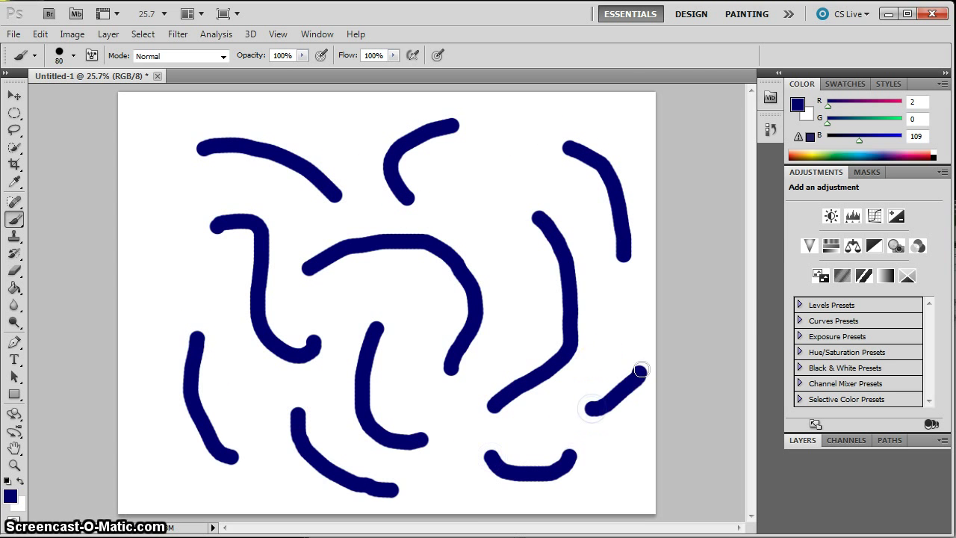
# Step: Undo the last short diagonal stroke with Ctrl+Z and bring it back
pyautogui.hotkey('ctrl', 'z')
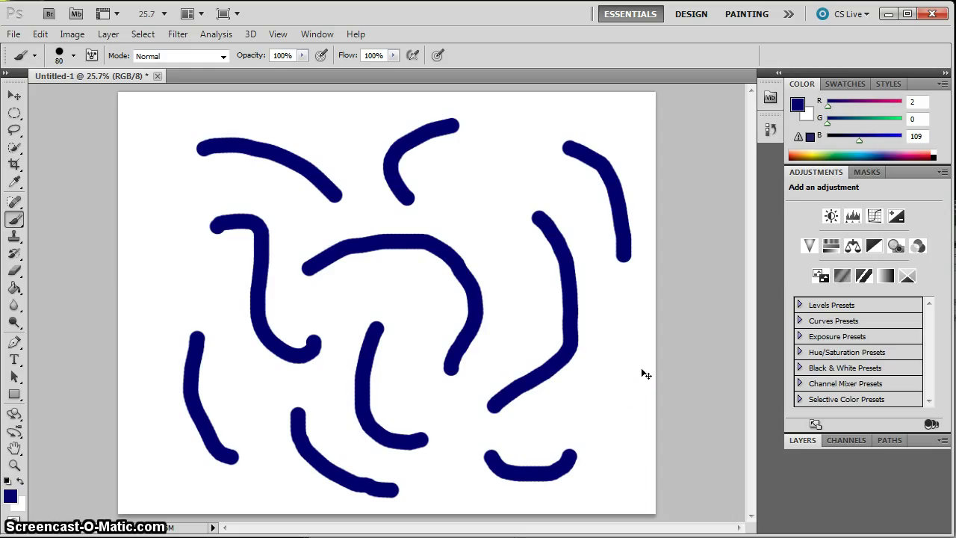
pyautogui.hotkey('ctrl', 'z')
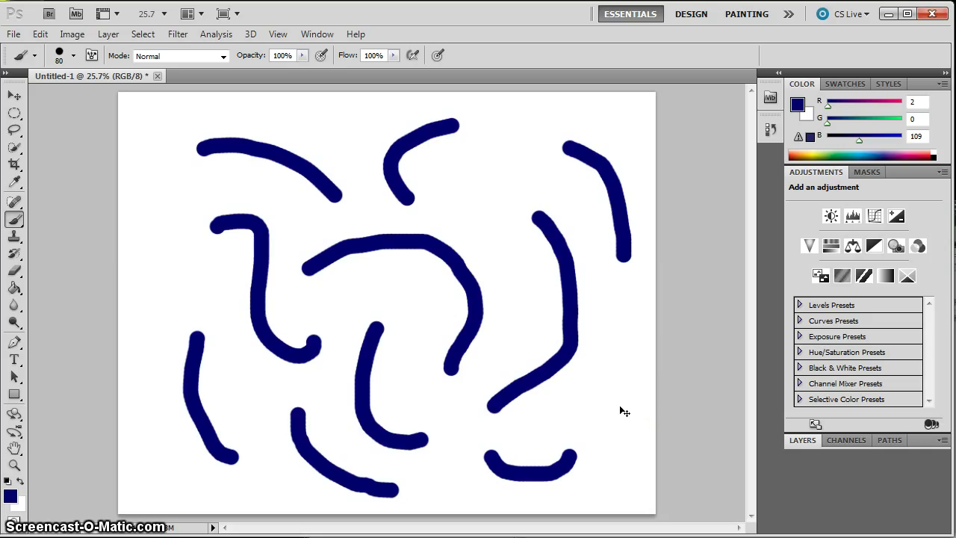
pyautogui.hotkey('ctrl', 'z')
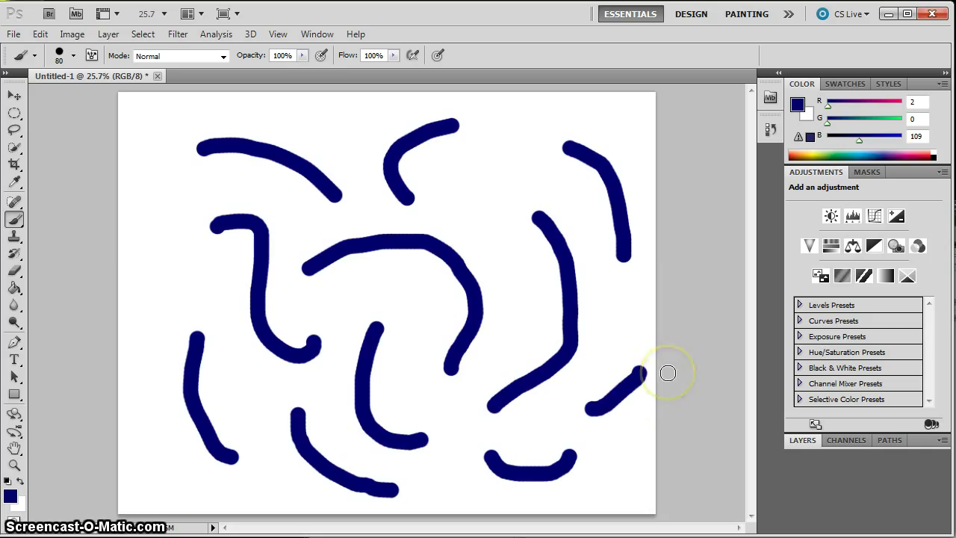
# Step: Float the History panel and enlarge it to list New plus eleven Brush Tool states
pyautogui.click(769, 132)
pyautogui.moveTo(611, 128); pyautogui.dragTo(572, 112)
pyautogui.moveTo(715, 187); pyautogui.dragTo(736, 460)
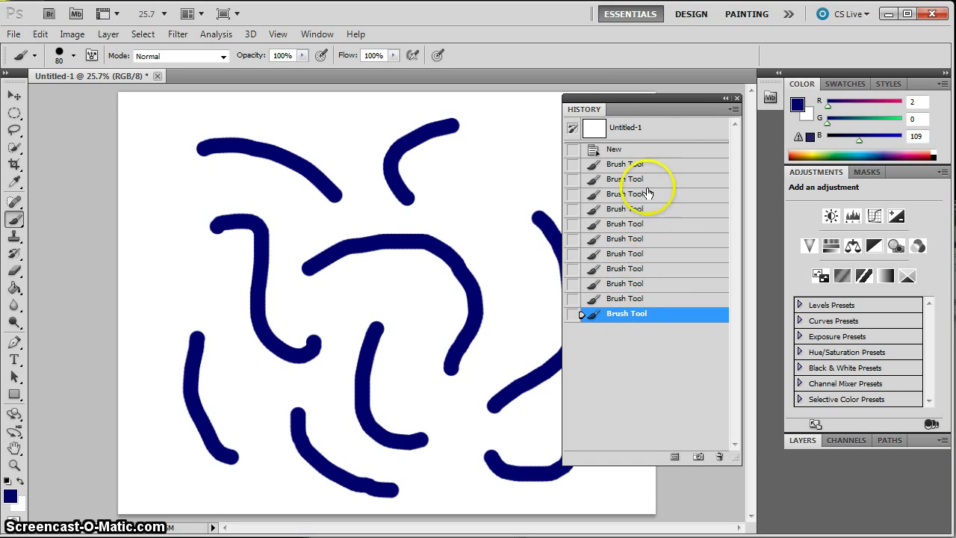
pyautogui.moveTo(629, 99); pyautogui.dragTo(641, 81)
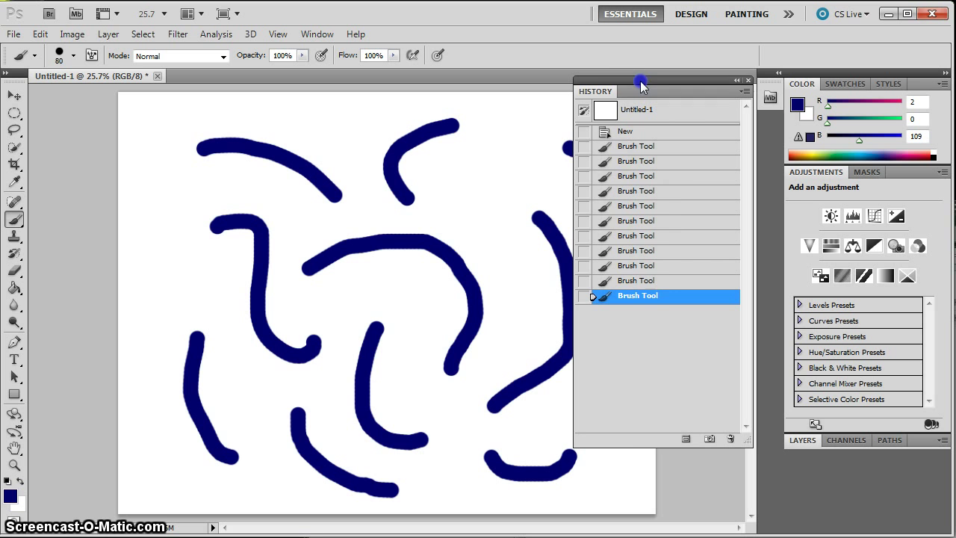
# Step: Save the navy strokes as Snapshot 1 and compare it with the blank starting state
pyautogui.click(710, 440)
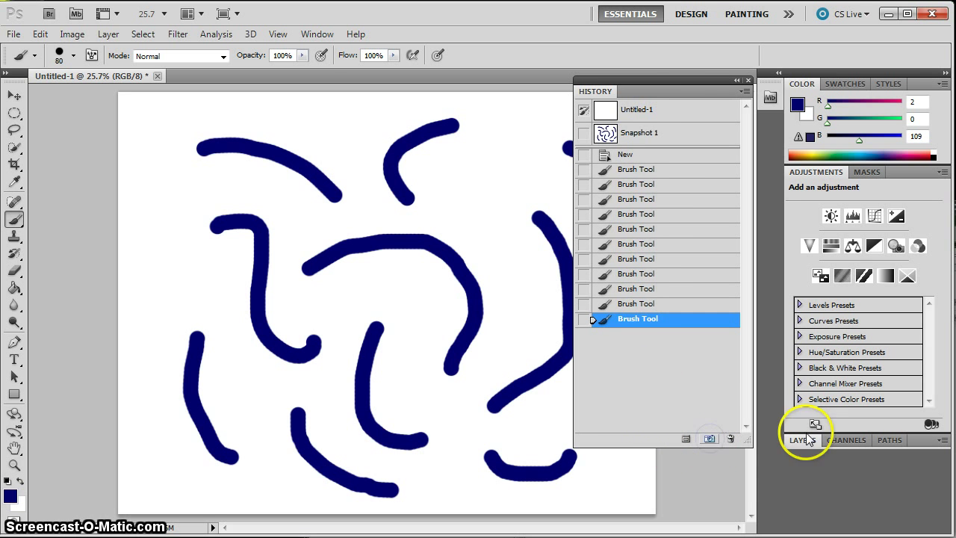
pyautogui.click(661, 111)
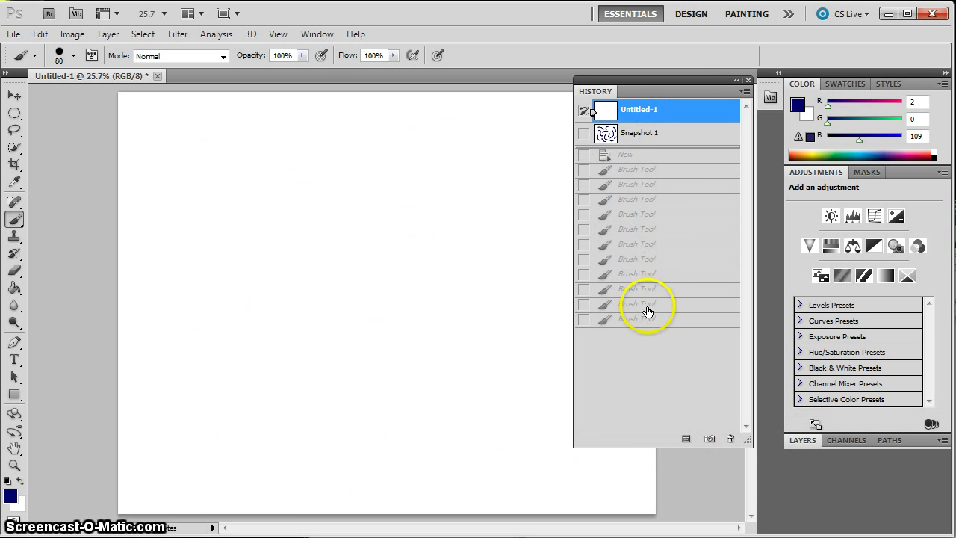
pyautogui.click(638, 132)
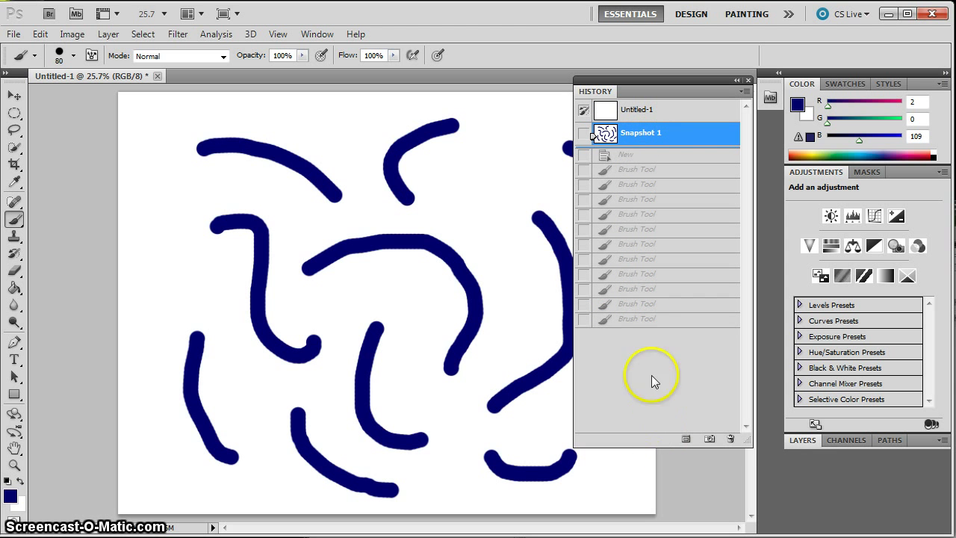
pyautogui.click(638, 320)
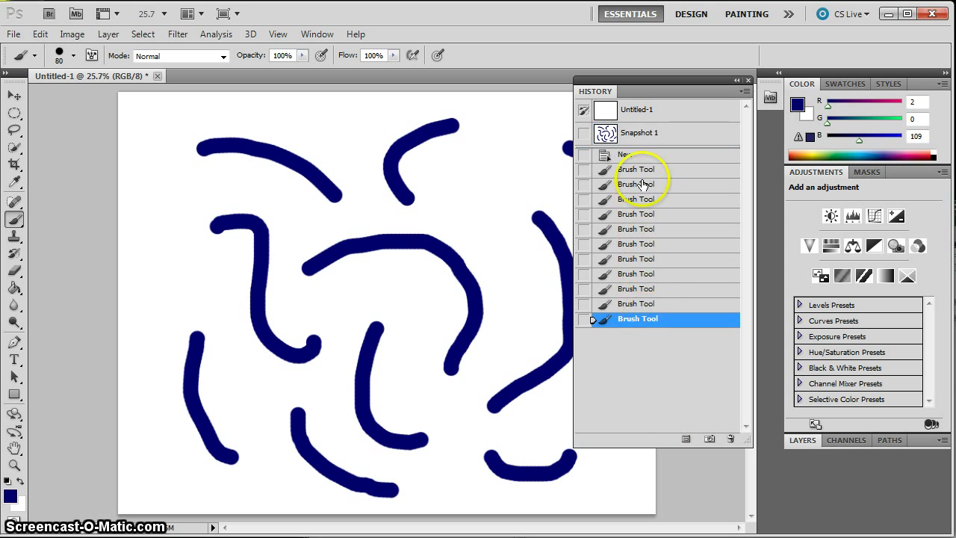
# Step: Step back five Brush Tool states in History to remove the last strokes
pyautogui.click(636, 304)
pyautogui.click(634, 289)
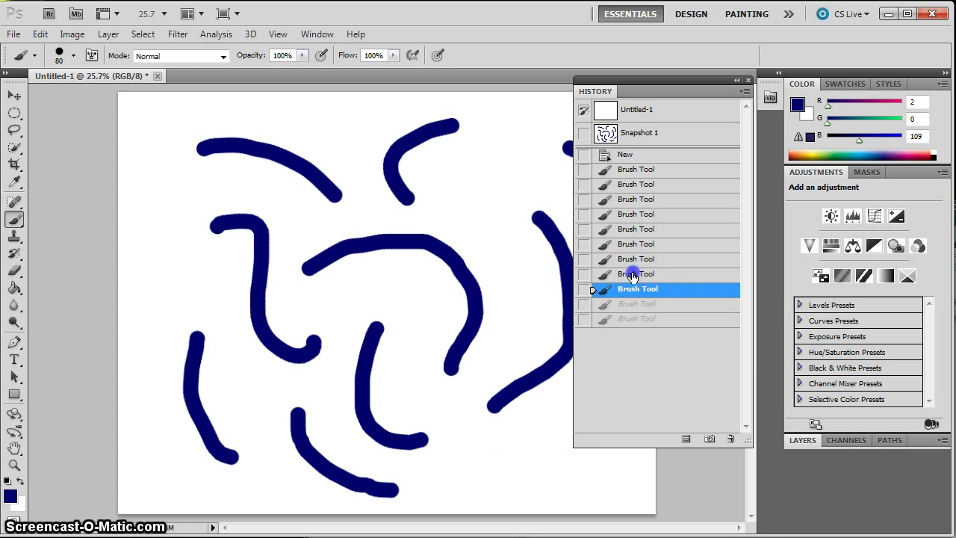
pyautogui.click(633, 275)
pyautogui.click(628, 260)
pyautogui.click(626, 249)
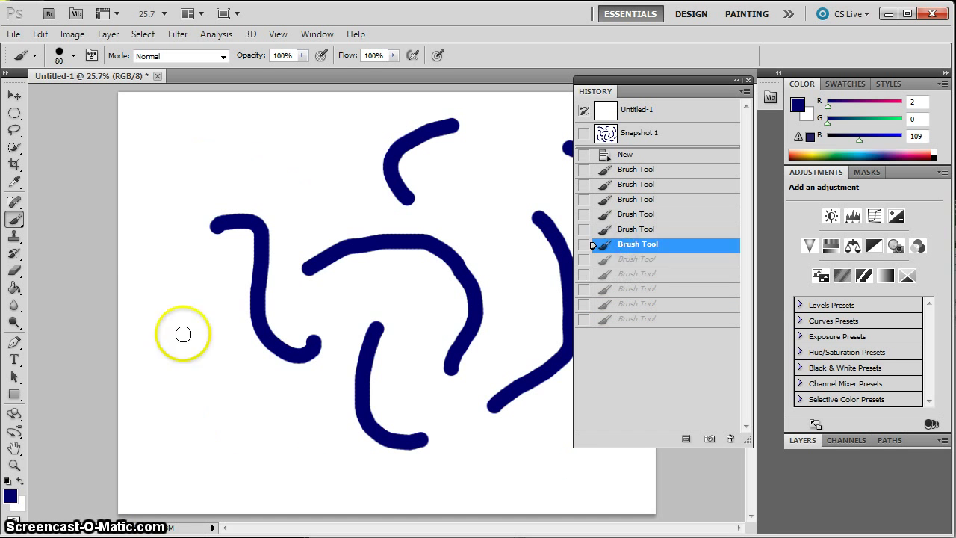
# Step: Set the foreground colour to red (217, 5, 5) in the Color Picker
pyautogui.click(10, 496)
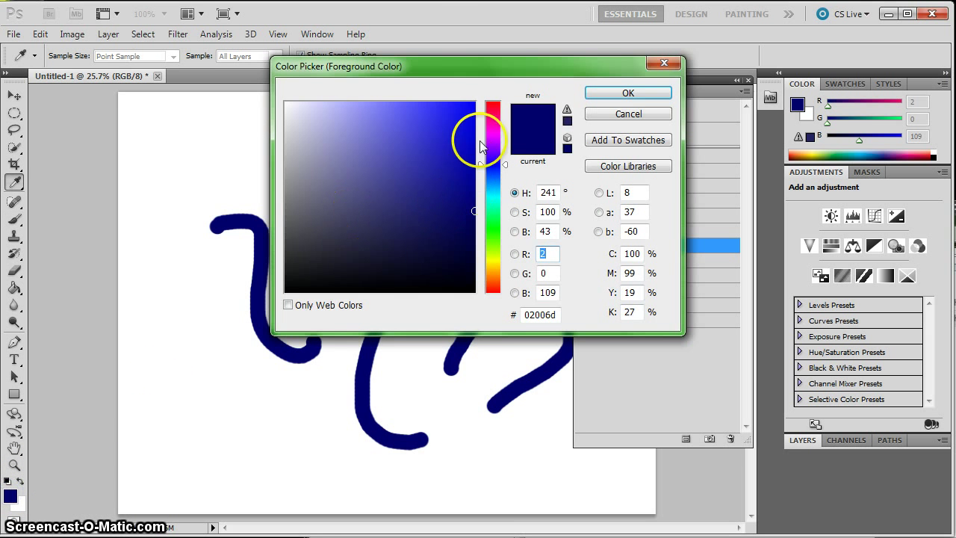
pyautogui.click(488, 102)
pyautogui.click(470, 129)
pyautogui.click(611, 91)
# Step: Paint seven red strokes among the remaining navy ones
pyautogui.moveTo(175, 284); pyautogui.dragTo(190, 387)
pyautogui.moveTo(275, 400)
pyautogui.mouseDown()
pyautogui.moveTo(288, 449)
pyautogui.moveTo(310, 456)
pyautogui.mouseUp()
pyautogui.moveTo(404, 267); pyautogui.dragTo(433, 301)
pyautogui.moveTo(467, 167)
pyautogui.mouseDown()
pyautogui.moveTo(434, 166)
pyautogui.moveTo(463, 202)
pyautogui.mouseUp()
pyautogui.moveTo(187, 179); pyautogui.dragTo(340, 186)
pyautogui.moveTo(526, 323); pyautogui.dragTo(519, 271)
pyautogui.moveTo(407, 389); pyautogui.dragTo(574, 455)
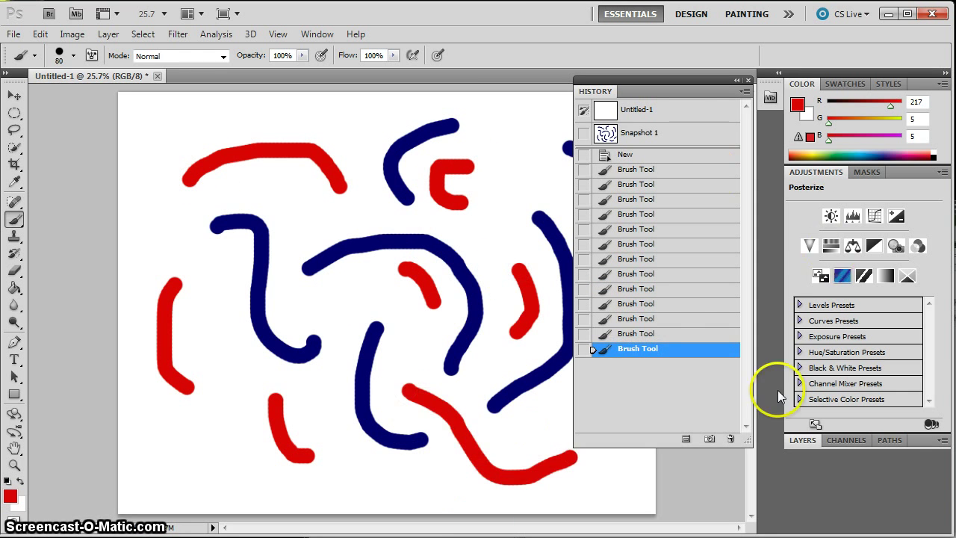
# Step: Save Snapshot 2, compare it with Snapshot 1, and move the History panel aside
pyautogui.click(711, 439)
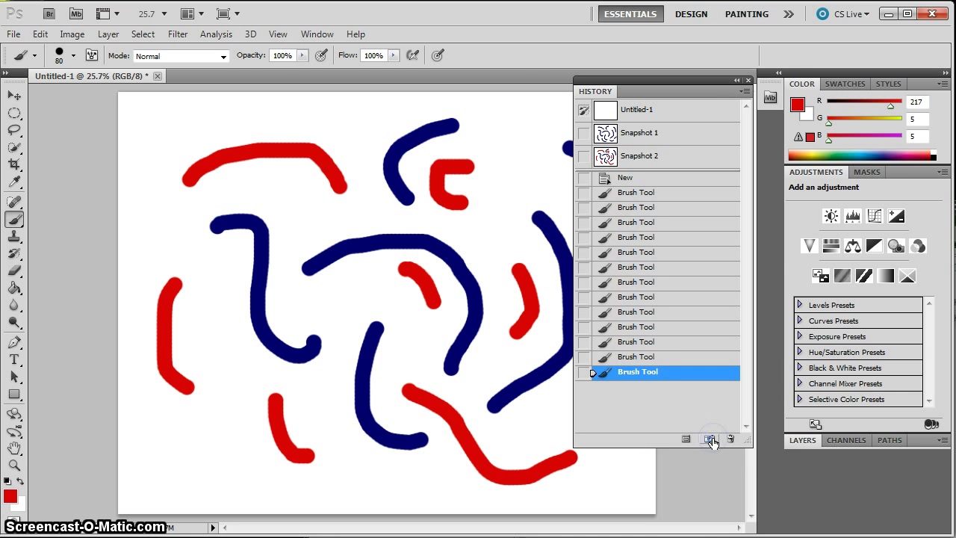
pyautogui.click(677, 133)
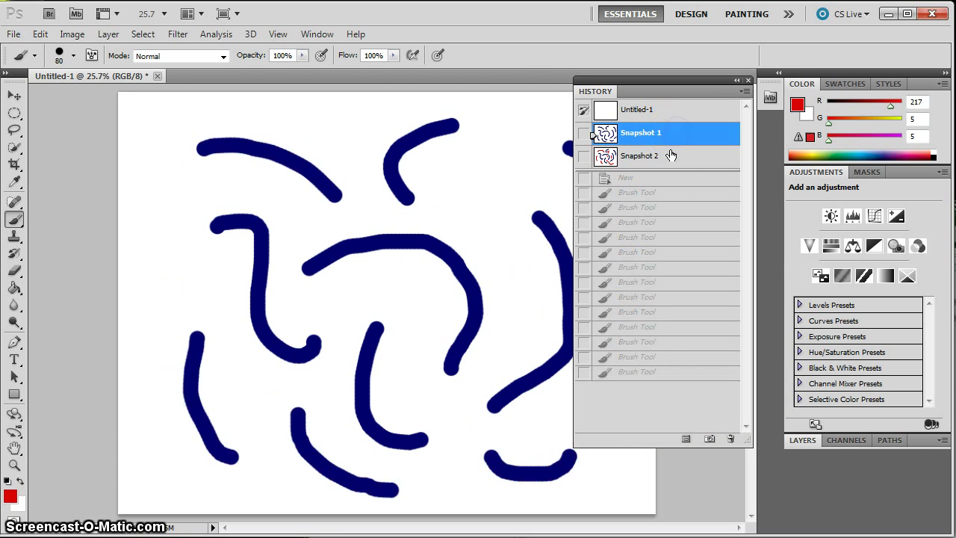
pyautogui.click(668, 159)
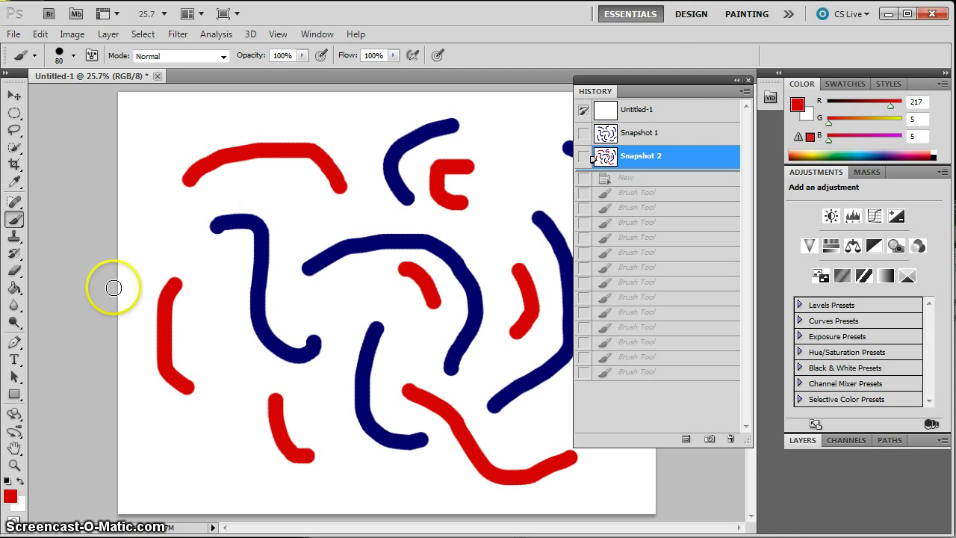
pyautogui.moveTo(628, 78); pyautogui.dragTo(721, 141)
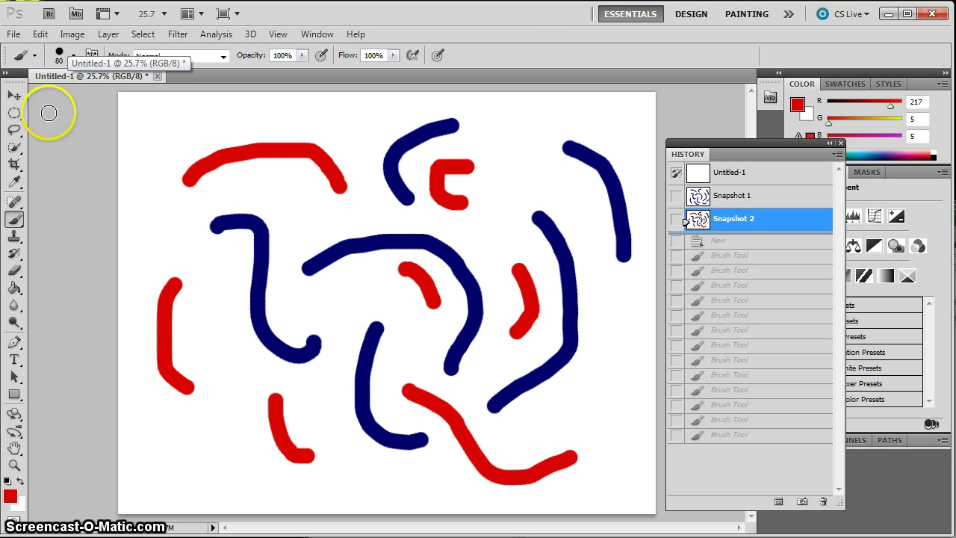
# Step: Close the painting without saving and drag 1327383_64930133.jpg into the empty workspace
pyautogui.click(157, 77)
pyautogui.click(475, 221)
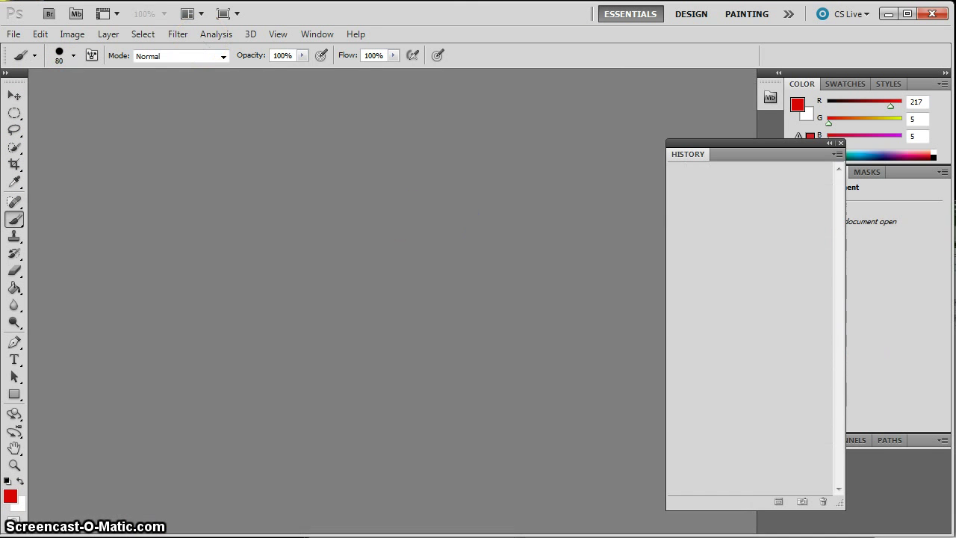
pyautogui.moveTo(374, 537); pyautogui.dragTo(376, 303)
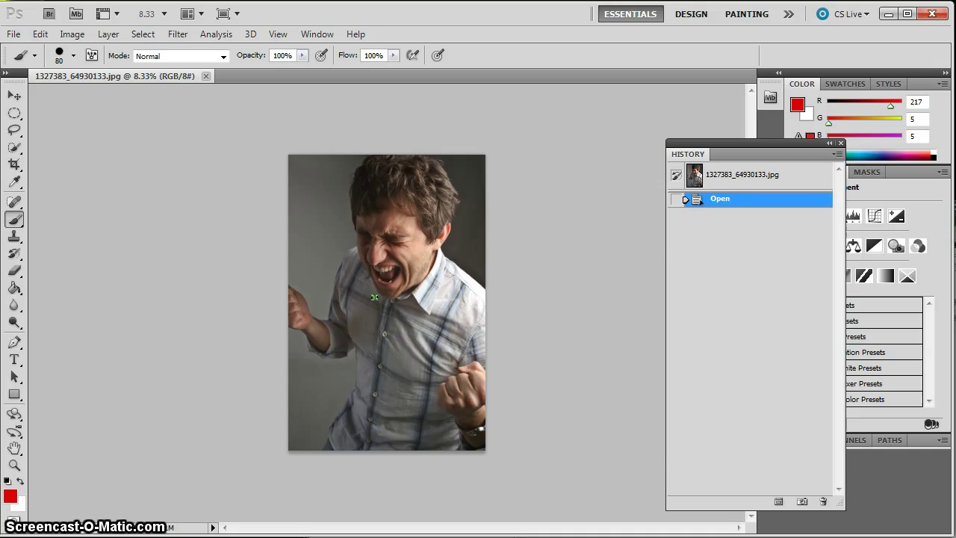
# Step: Zoom the photo to 11.9%, then close it
pyautogui.hotkey('ctrl', '+')
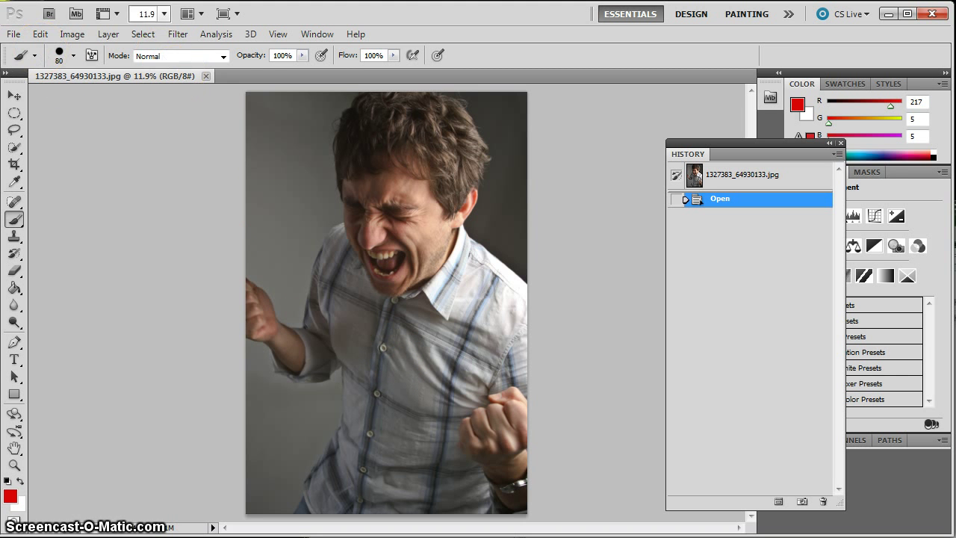
pyautogui.click(206, 76)
pyautogui.click(15, 34)
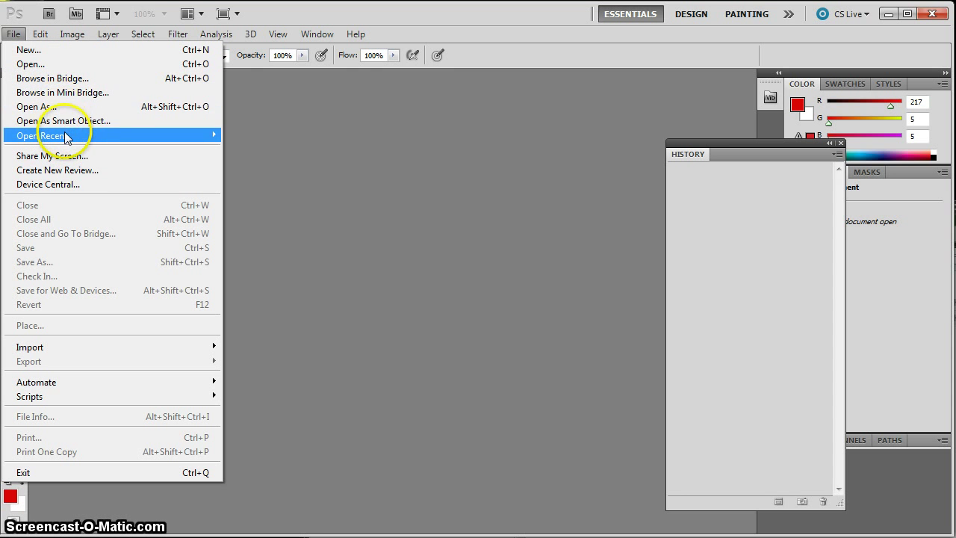
# Step: Open 1327383_64930133.jpg from the Desktop via File > Open and zoom to 11.9%
pyautogui.click(46, 65)
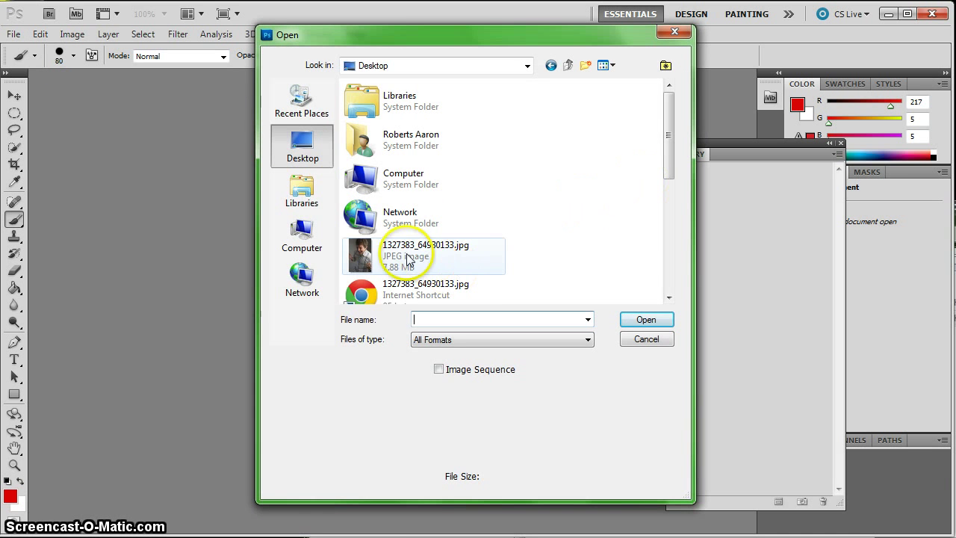
pyautogui.click(452, 254)
pyautogui.click(647, 320)
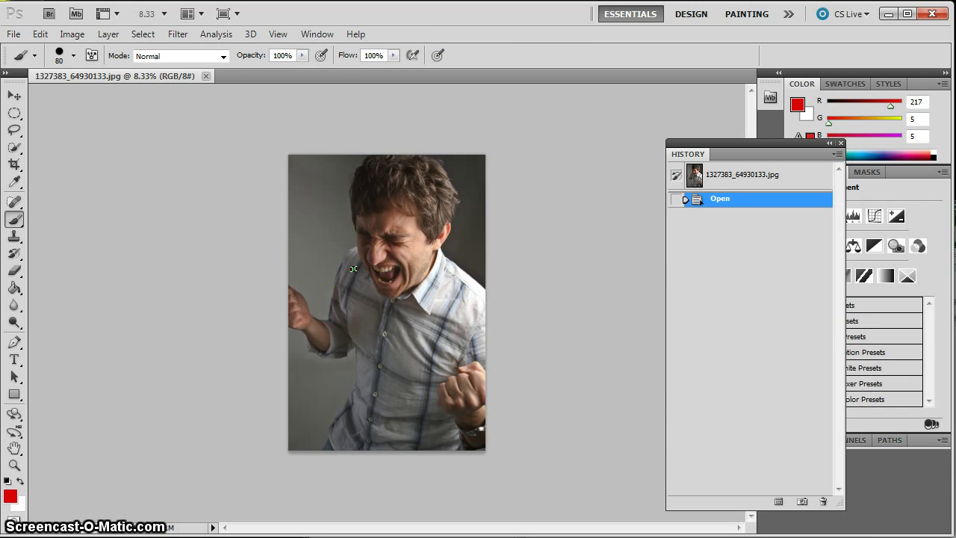
pyautogui.hotkey('ctrl', '+')
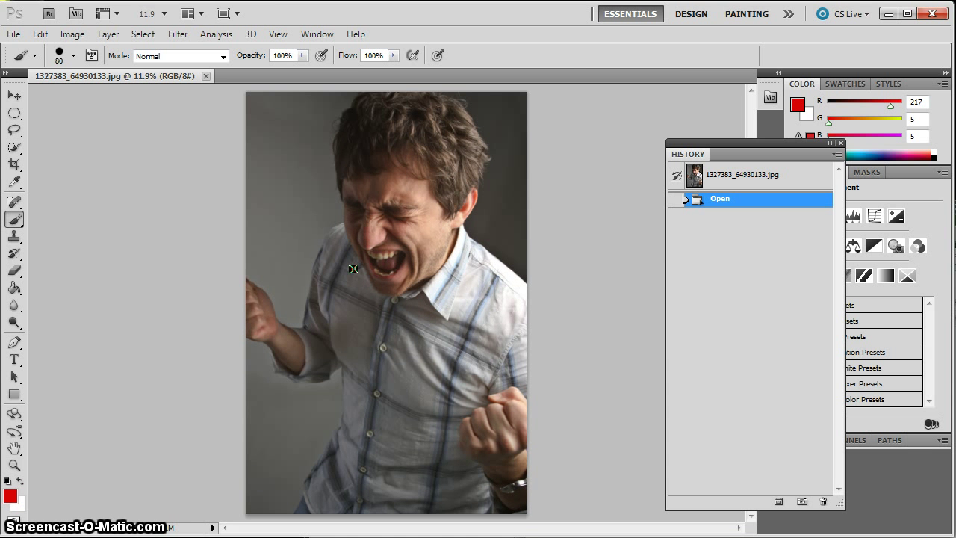
pyautogui.moveTo(694, 144); pyautogui.dragTo(688, 156)
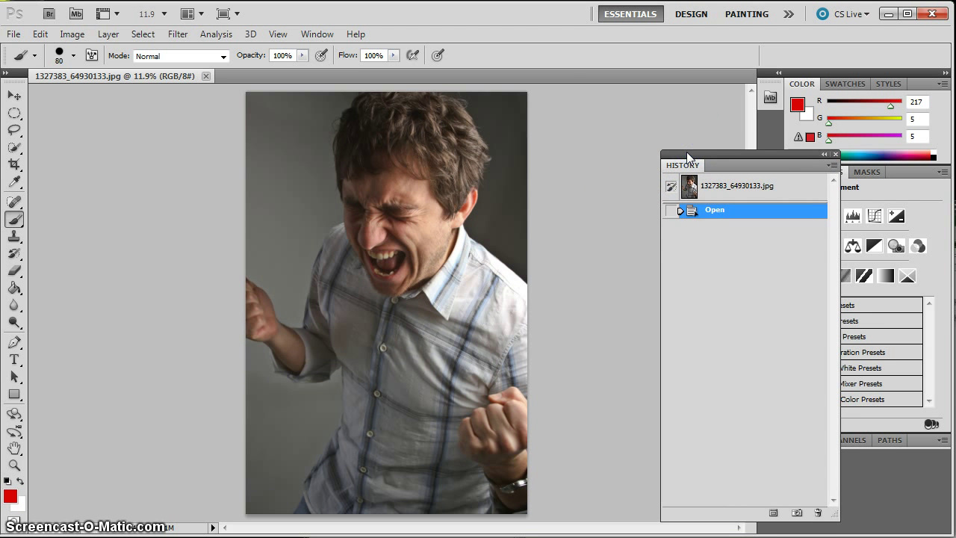
# Step: Drag the History panel down and left to uncover the Adjustments presets
pyautogui.click(694, 156)
pyautogui.moveTo(694, 155); pyautogui.dragTo(631, 327)
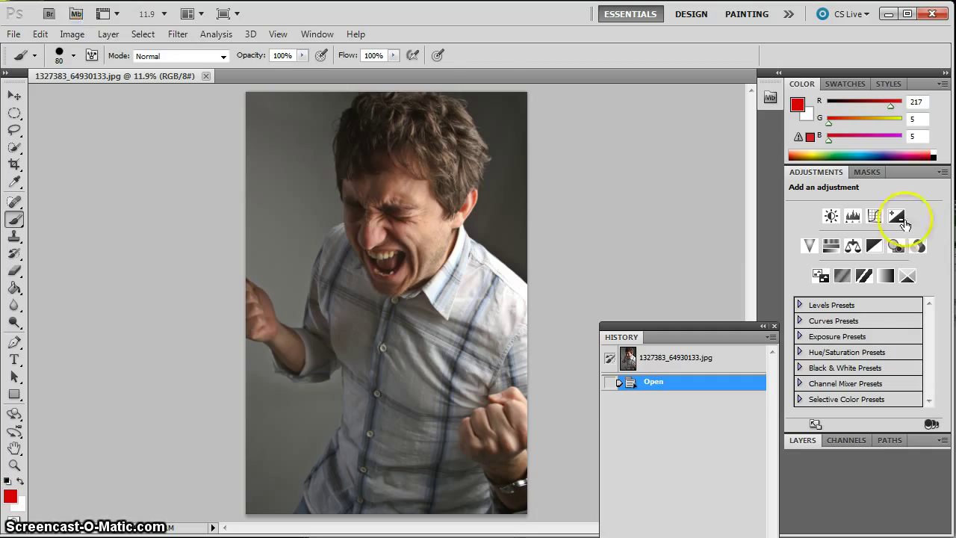
# Step: Open Mini Bridge and browse the Desktop's 11 items
pyautogui.click(770, 101)
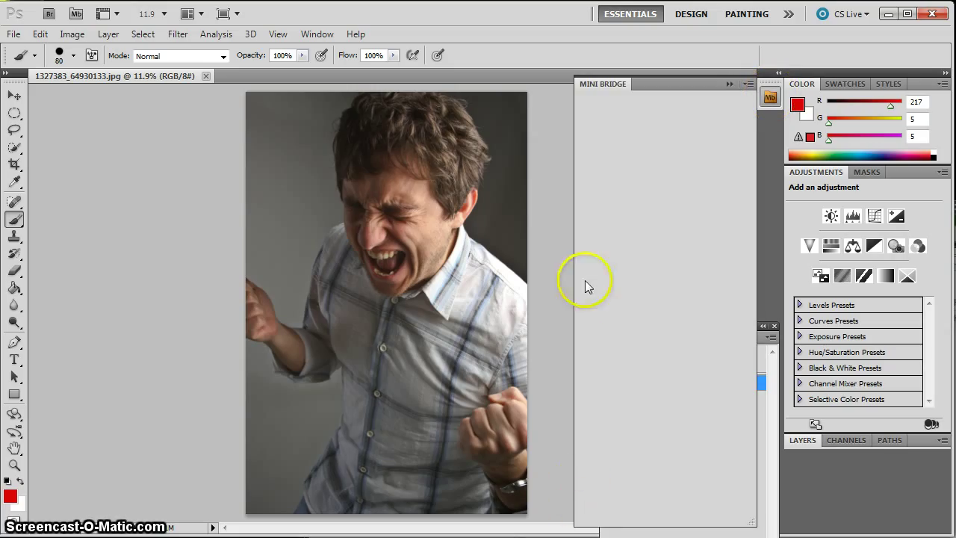
pyautogui.click(592, 87)
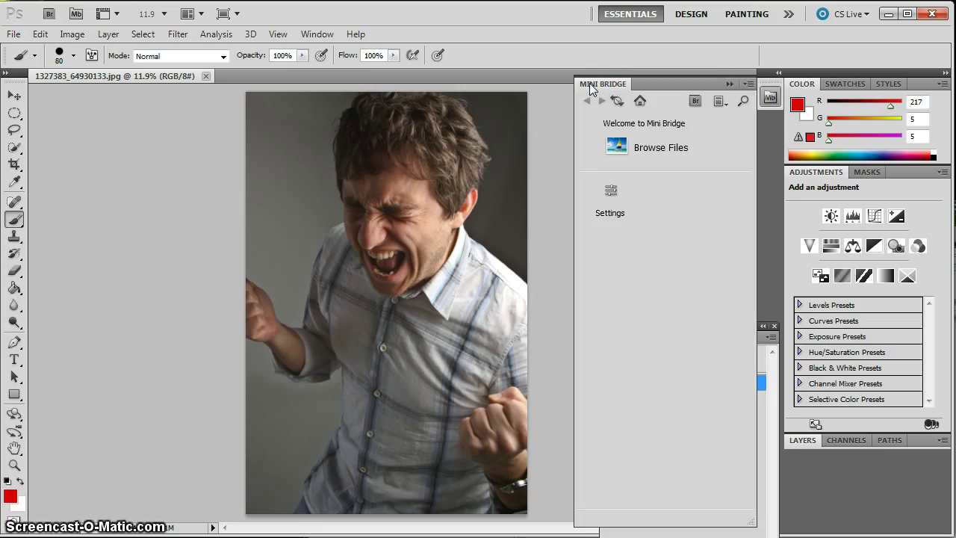
pyautogui.click(617, 147)
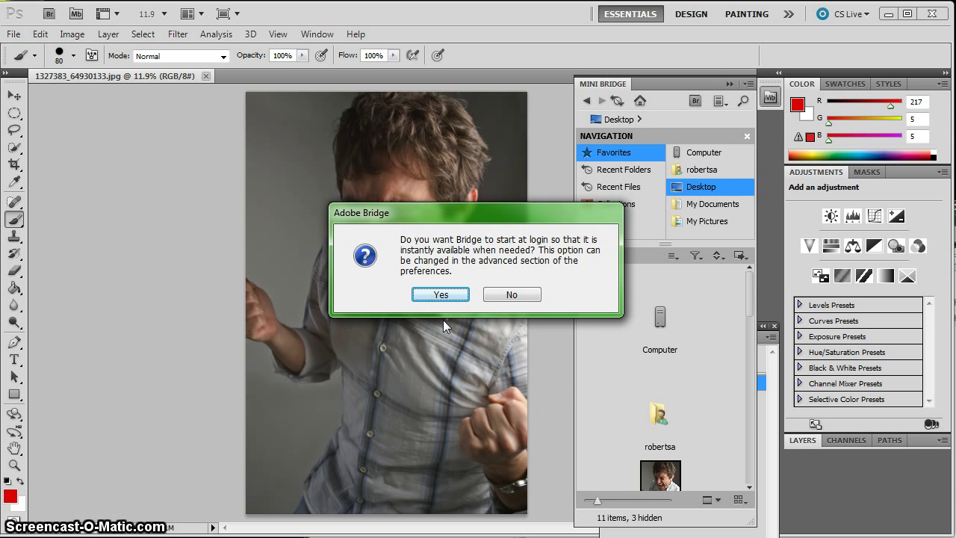
# Step: Accept launching Adobe Bridge at login, collapse Mini Bridge, and dock the History panel beside the shouting-man photo
pyautogui.click(441, 296)
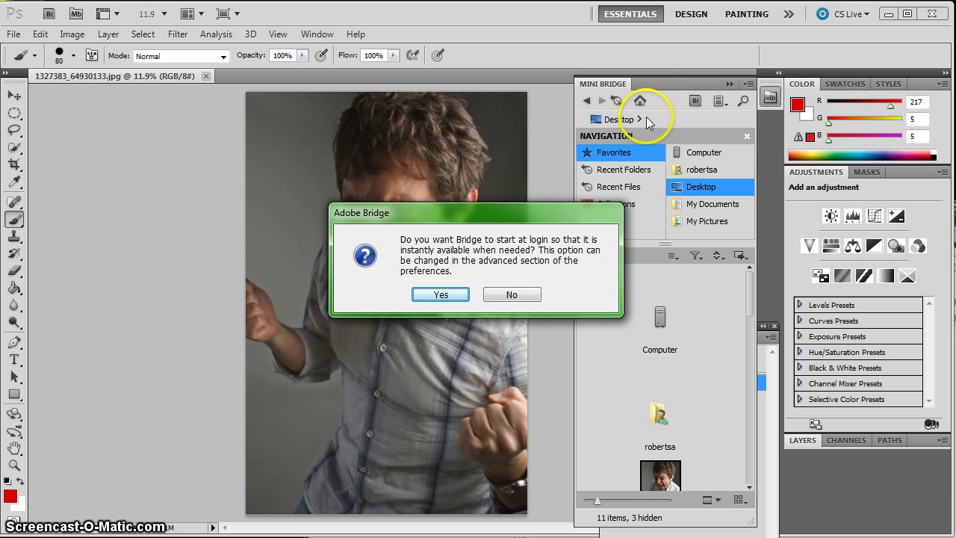
pyautogui.click(609, 83)
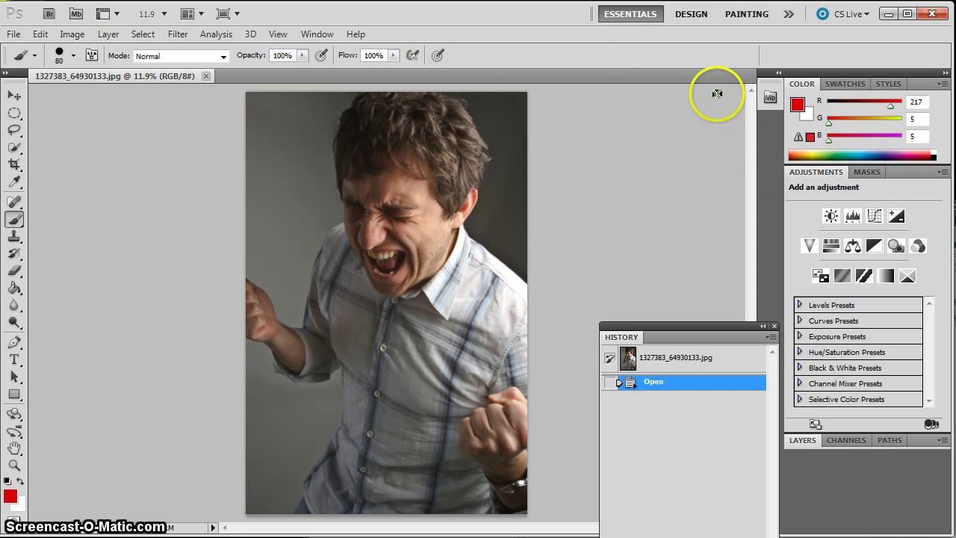
pyautogui.moveTo(674, 333); pyautogui.dragTo(650, 92)
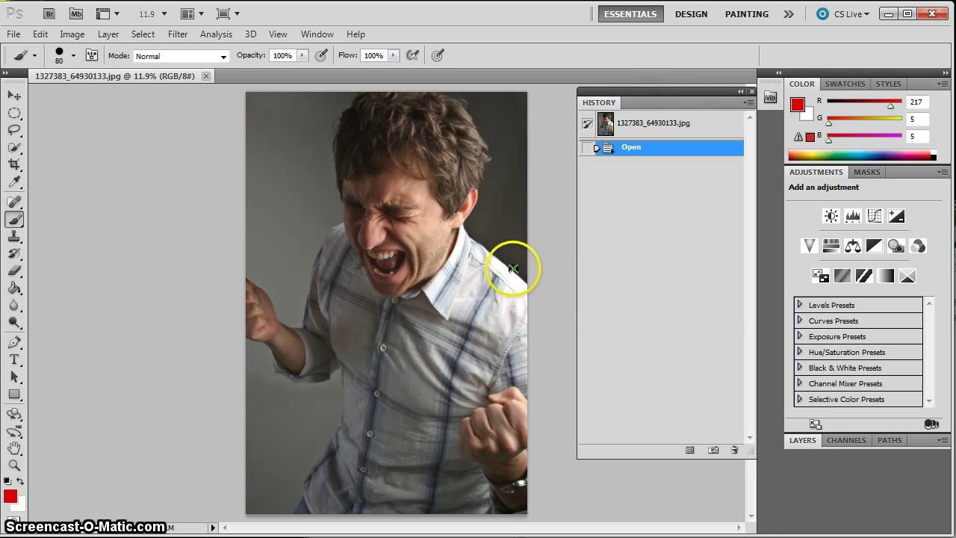